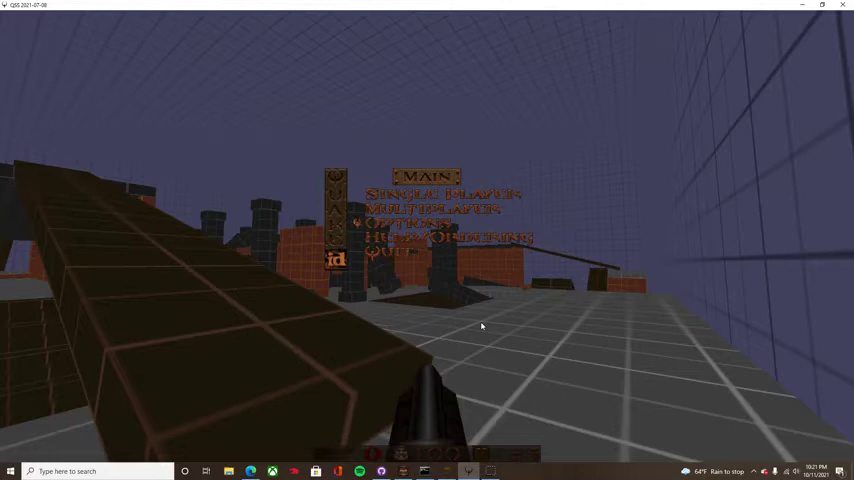
Step: Leave the menu and walk from the brown ramp across the grid floor toward the orange walls and pillars
key("Escape")
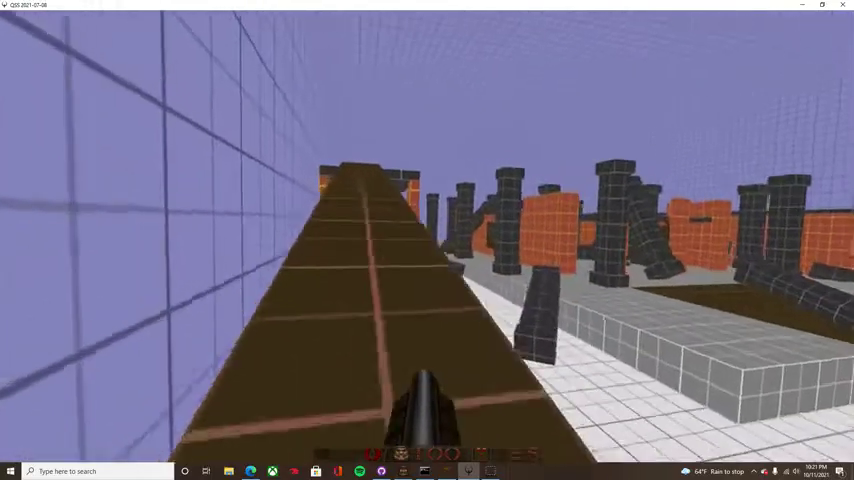
key("w")
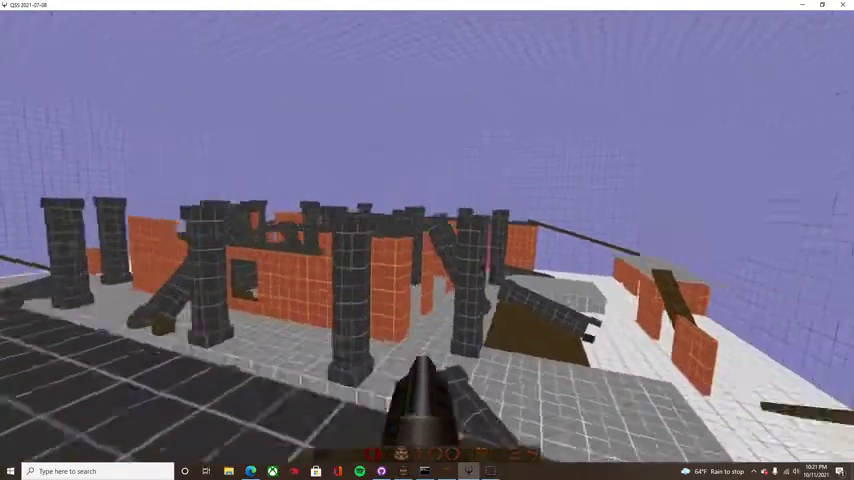
key("s")
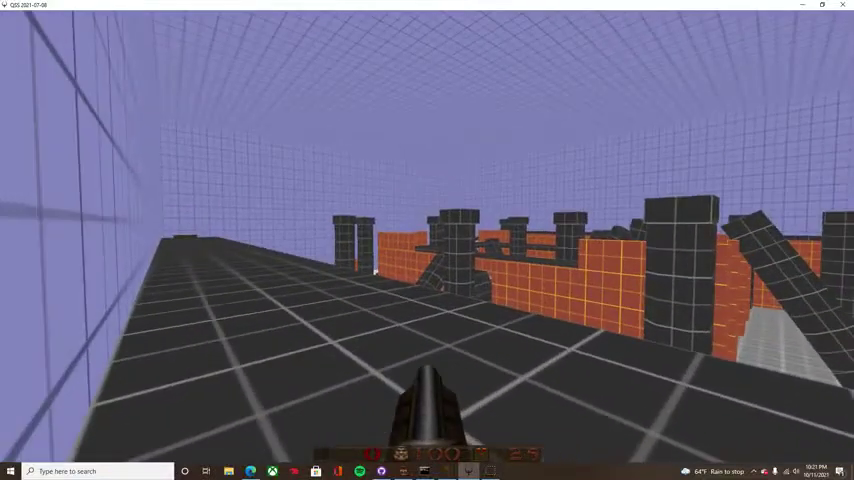
key("w")
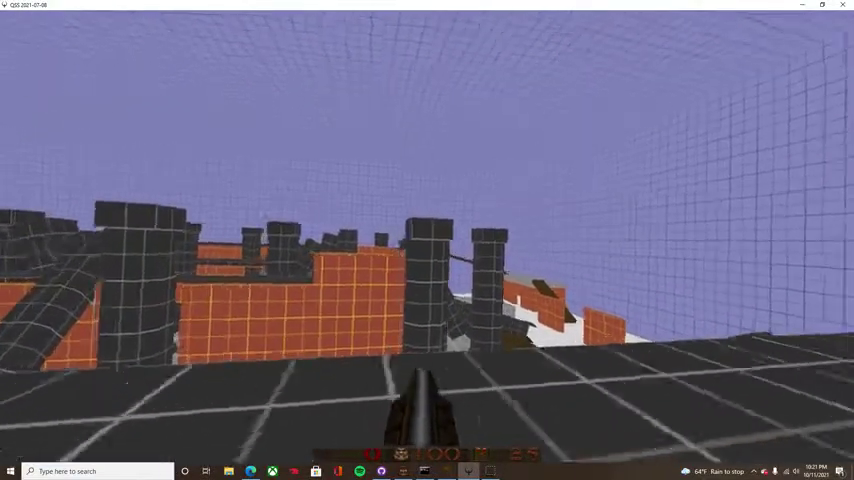
Step: Go down the dark ramp, then along the wall onto the platform and across it
key("w")
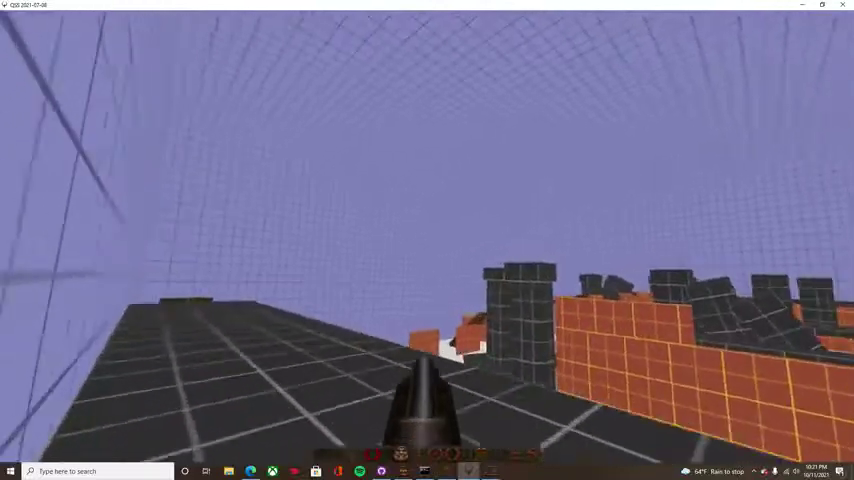
key("w")
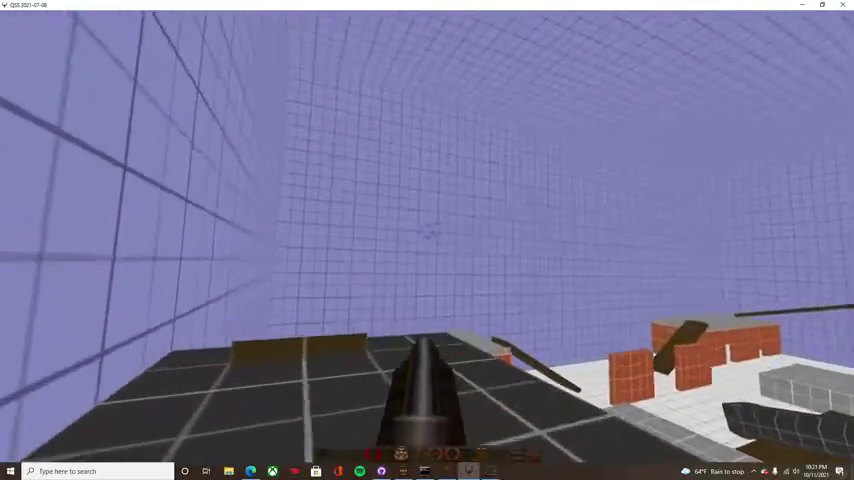
key("Escape")
key("Escape")
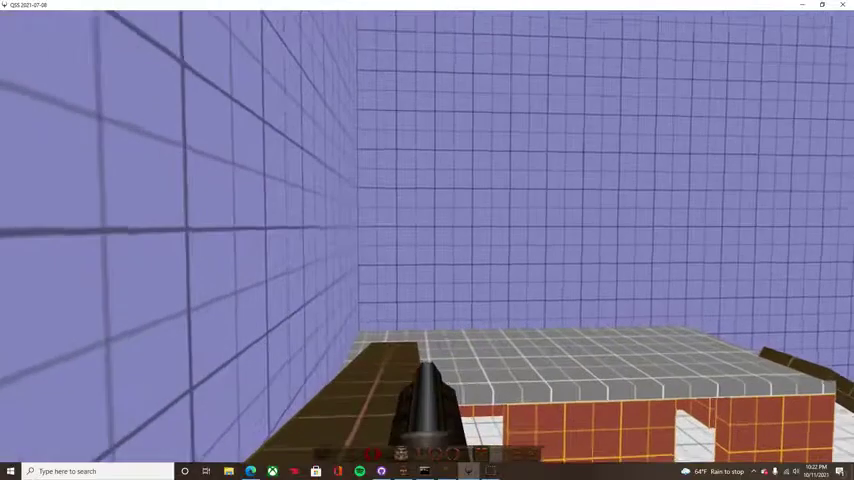
key("w")
key("w")
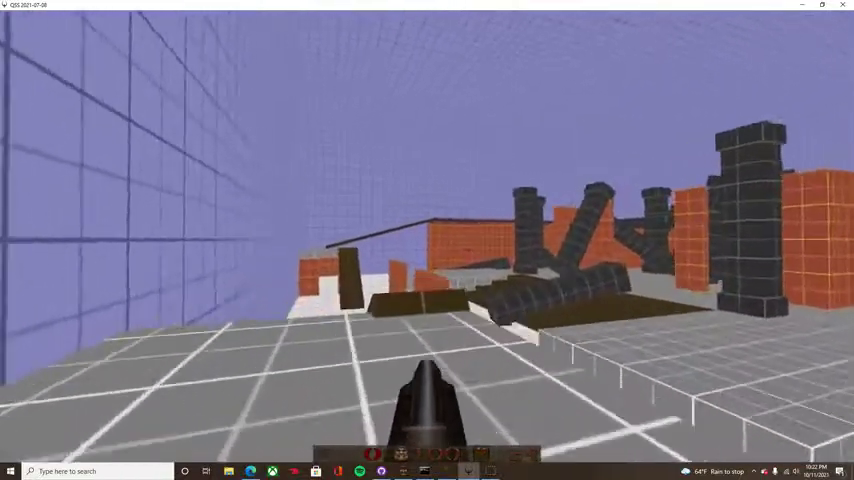
key("w")
Step: Dismiss the main menu, then walk down the stairs and between the orange pillars
key("Escape")
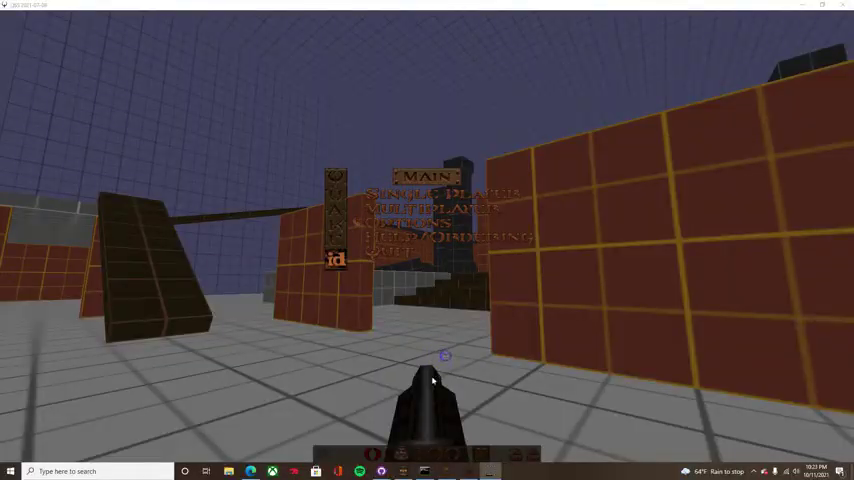
key("Escape")
key("w")
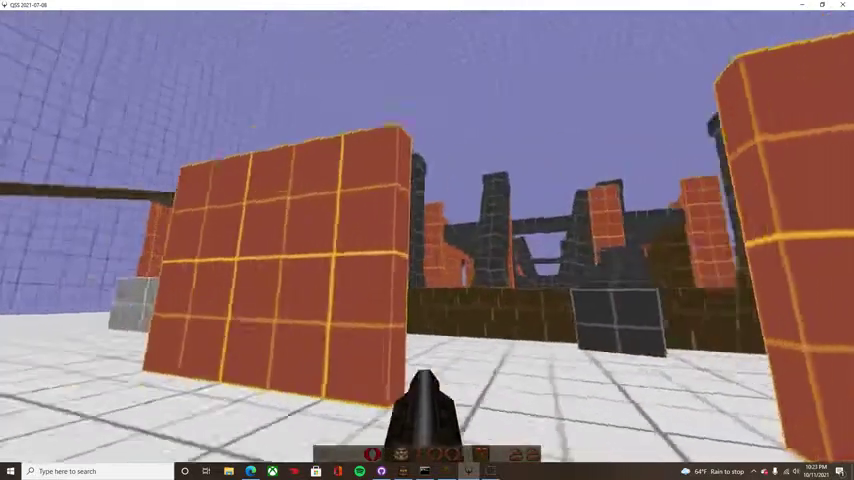
key("w")
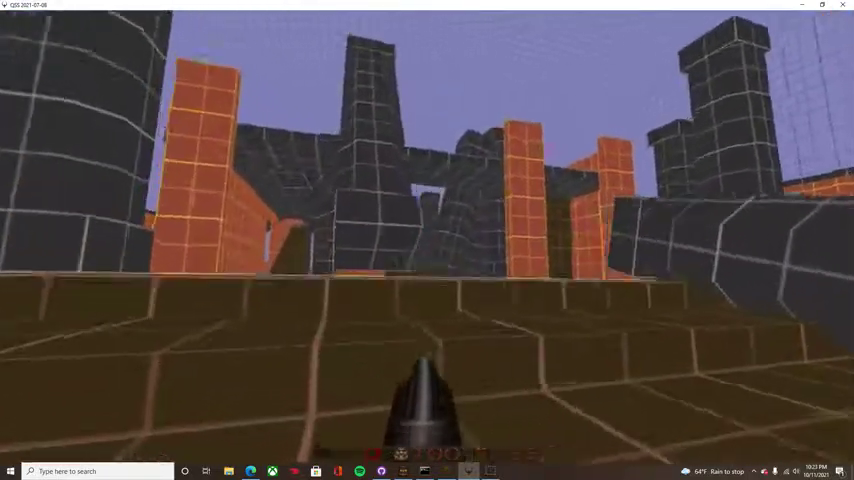
key("w")
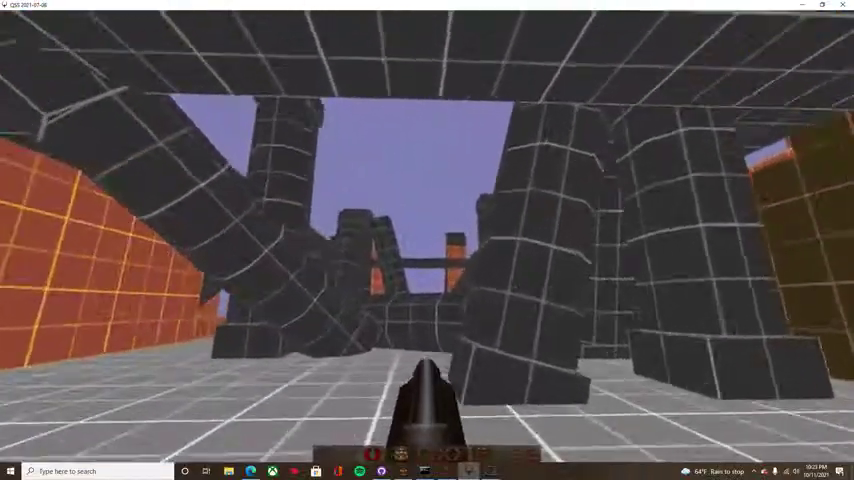
Step: Follow the orange wall, climb the brown staircase, cross the dark roof and drop to the grey floor
key("w")
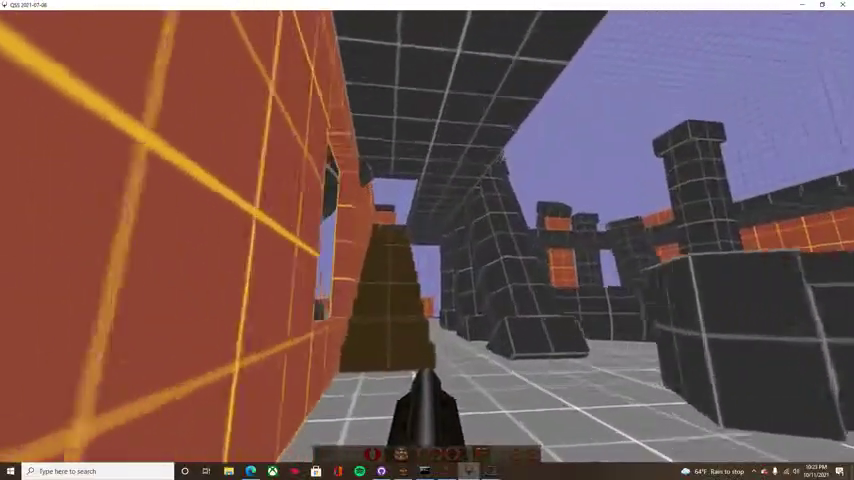
key("w")
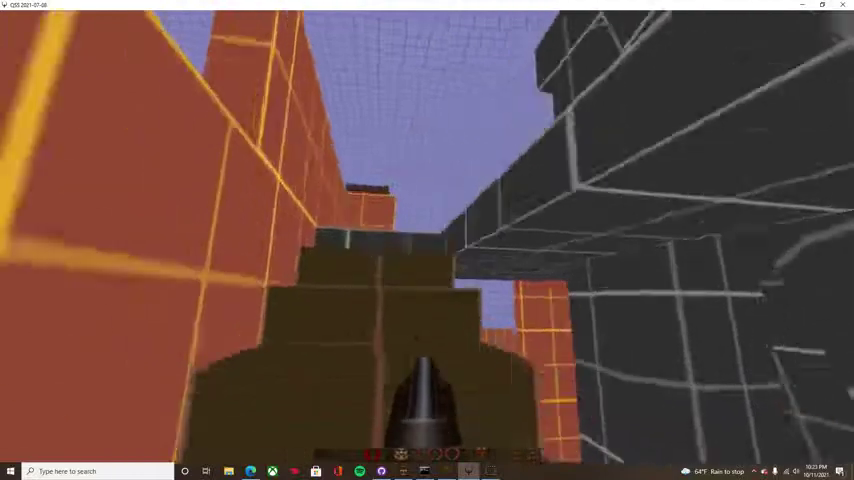
key("w")
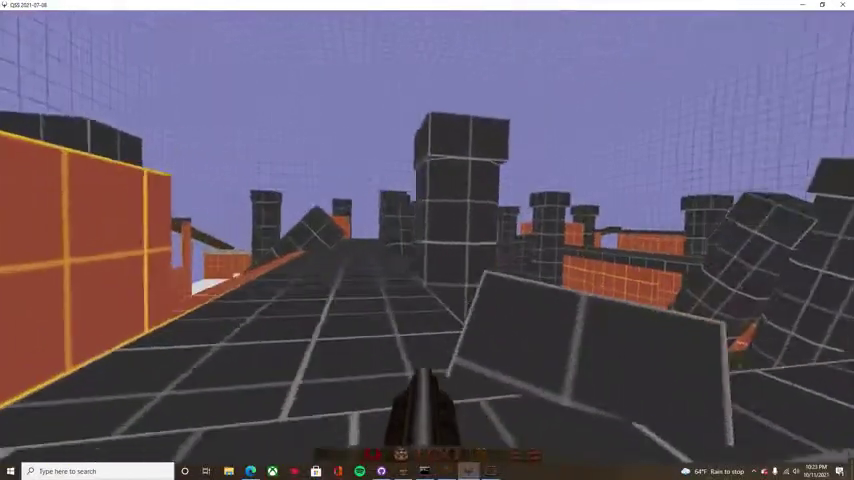
key("w")
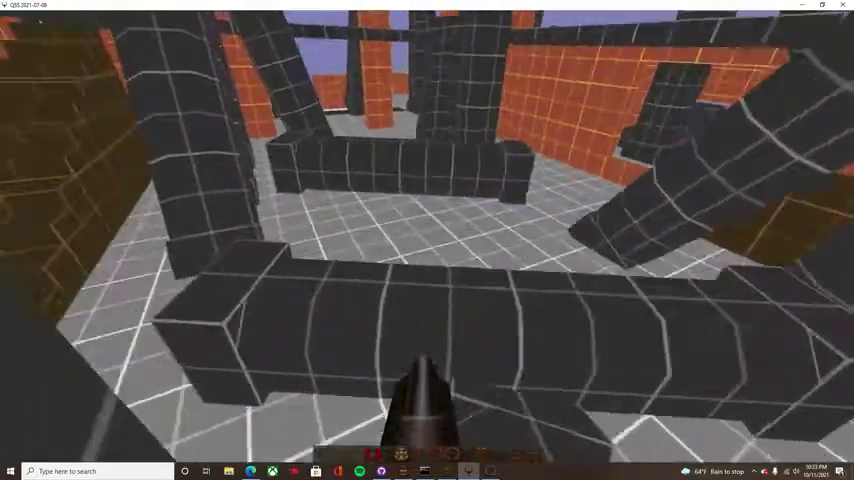
Step: Turn from the dark blocks, follow the orange wall past the stairs and beams, ending between two dark pillars
key("s")
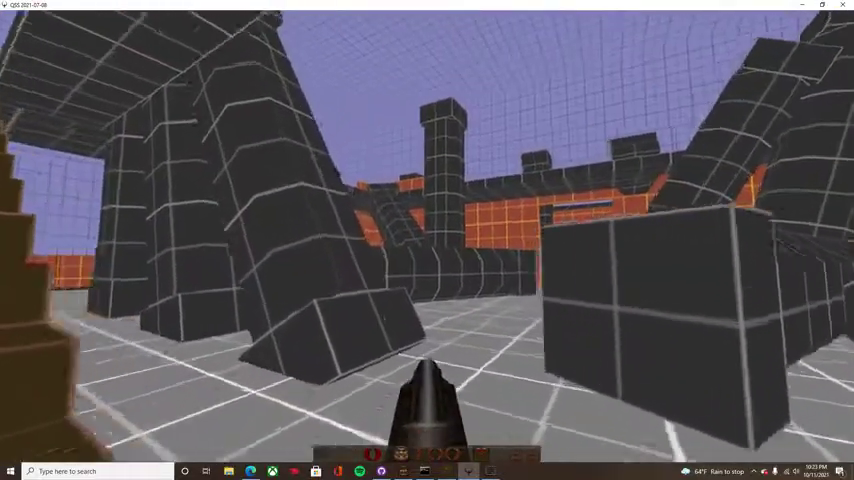
key("w")
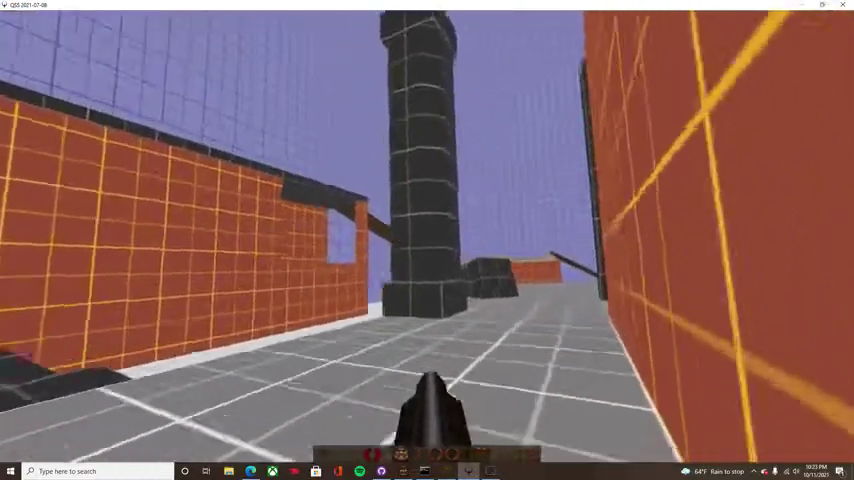
key("w")
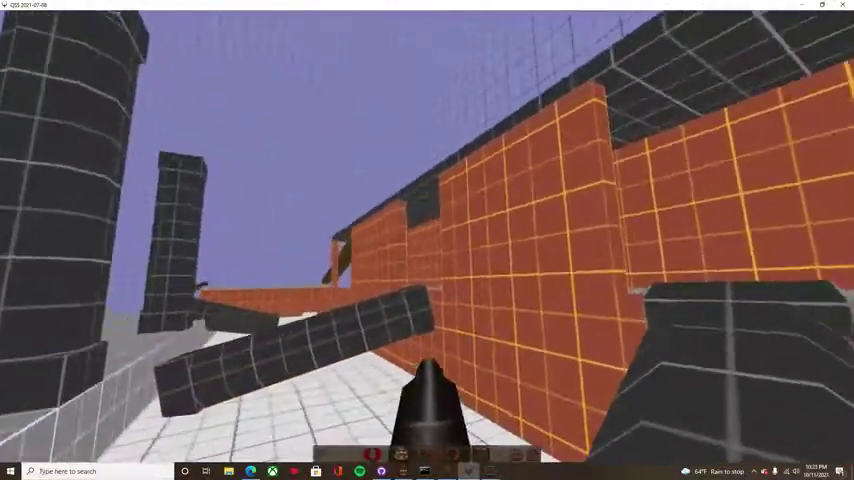
key("w")
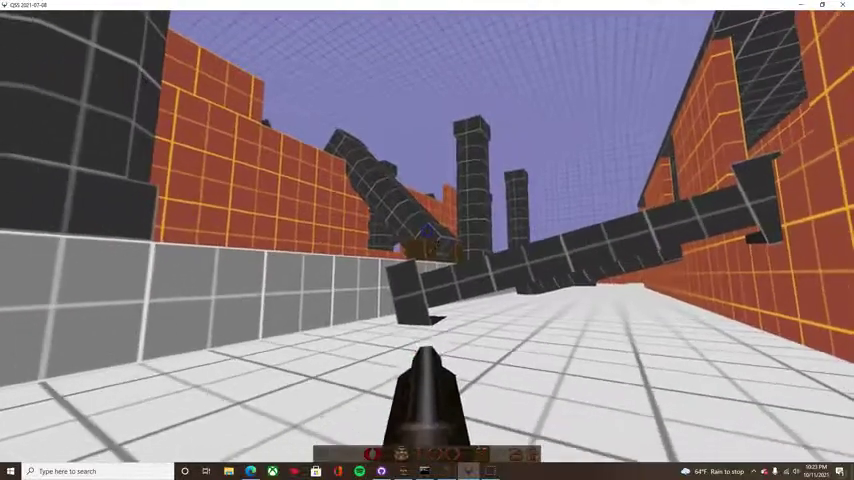
key("w")
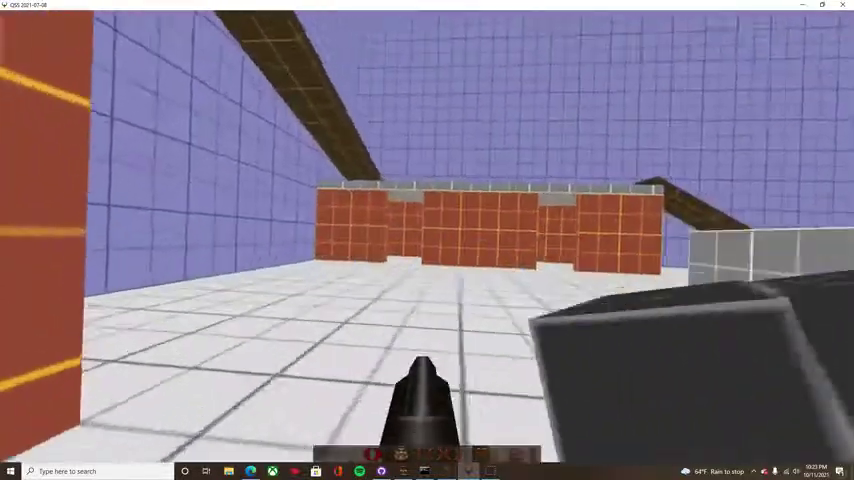
key("w")
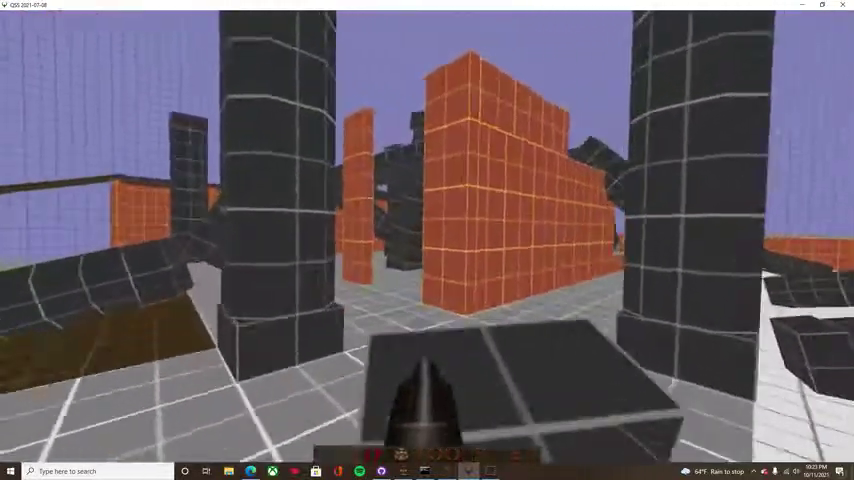
key("w")
key("w")
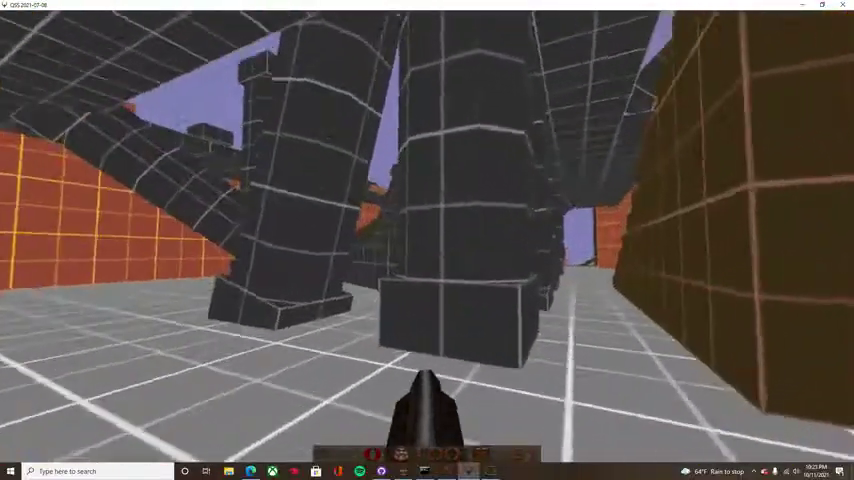